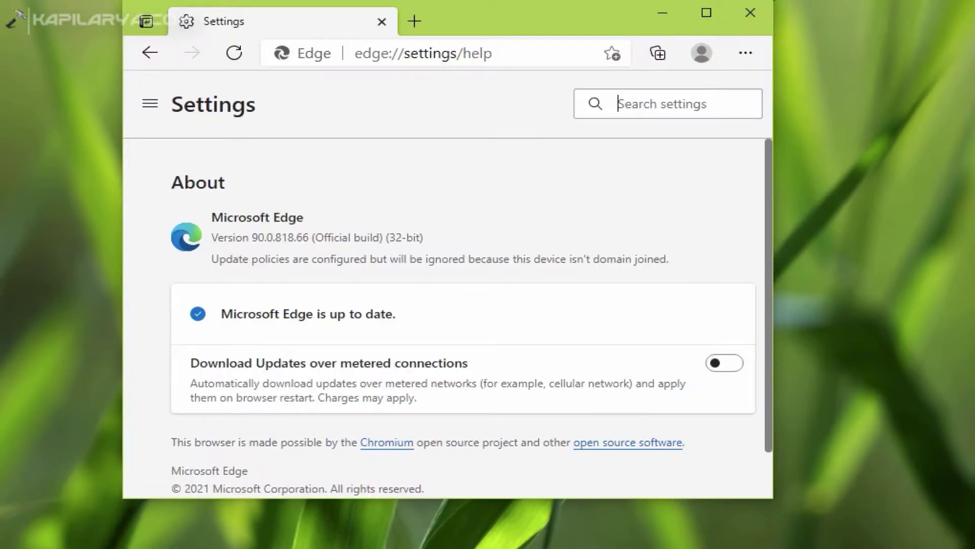
- Reposition the browser and highlight the About page line saying update policies are ignored
left_click_drag(473, 25, 558, 48)
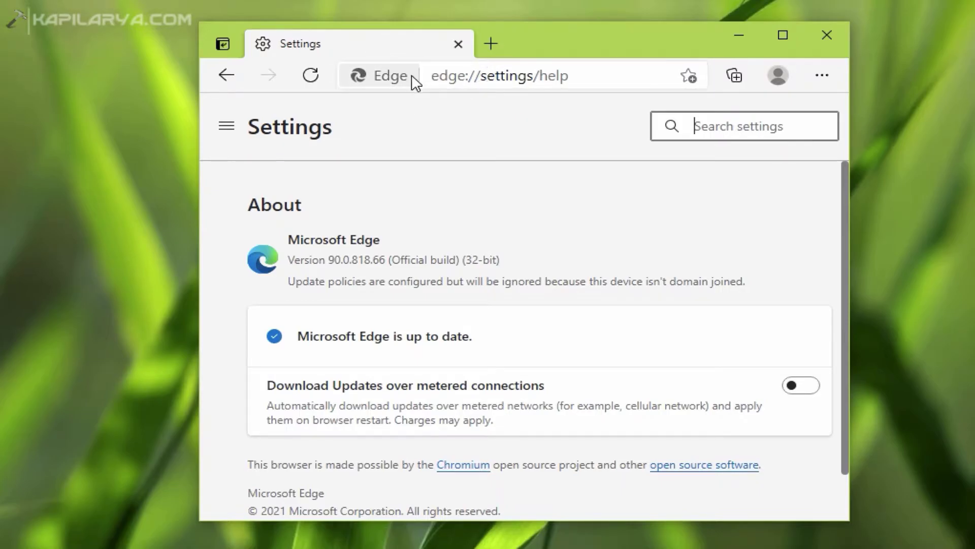
left_click(584, 84)
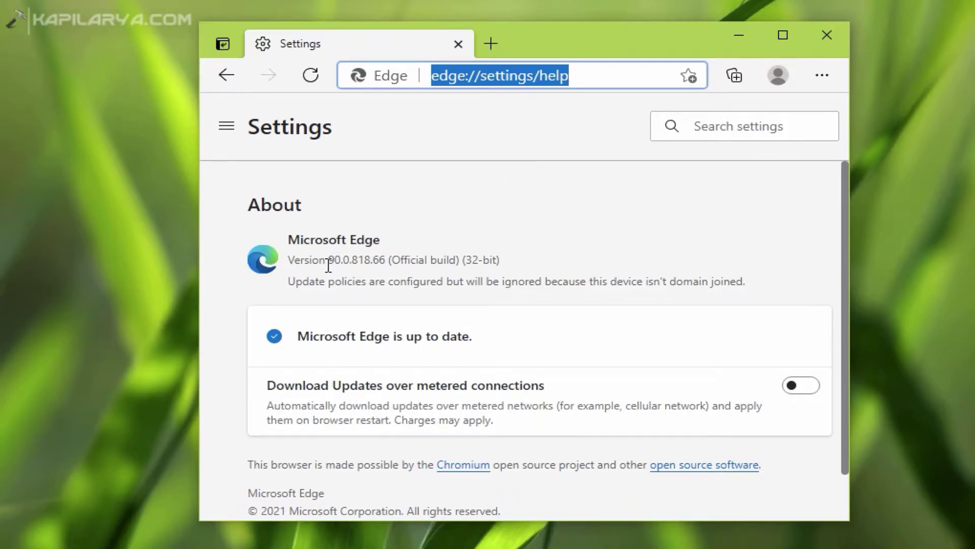
triple_click(290, 281)
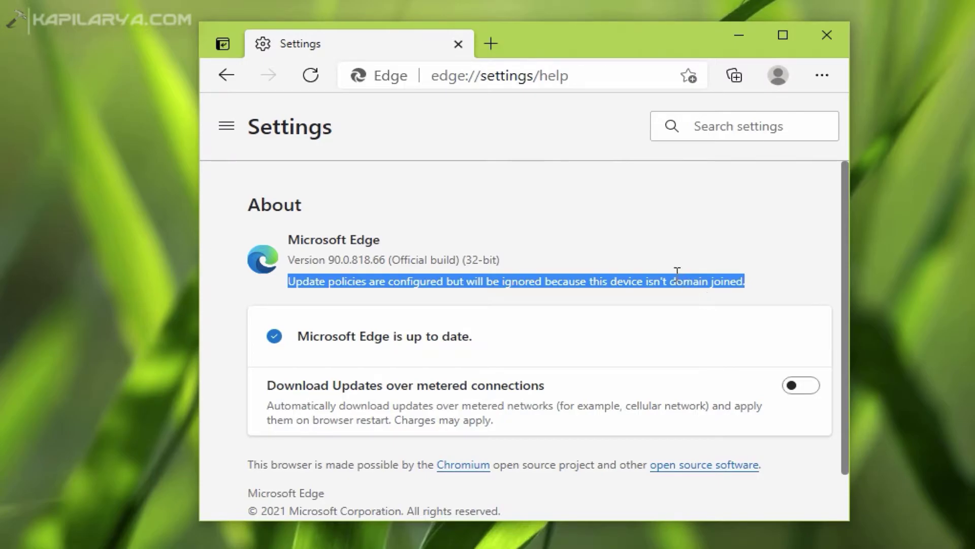
- Open edge://policy in a new tab and scroll down to the Edge Update Policies
key("ctrl+t")
left_click(525, 78)
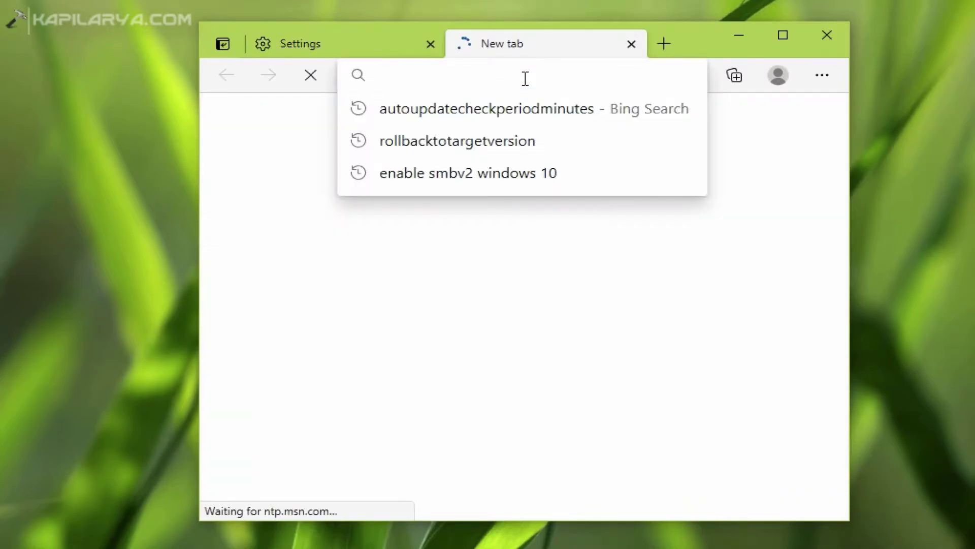
type("edge")
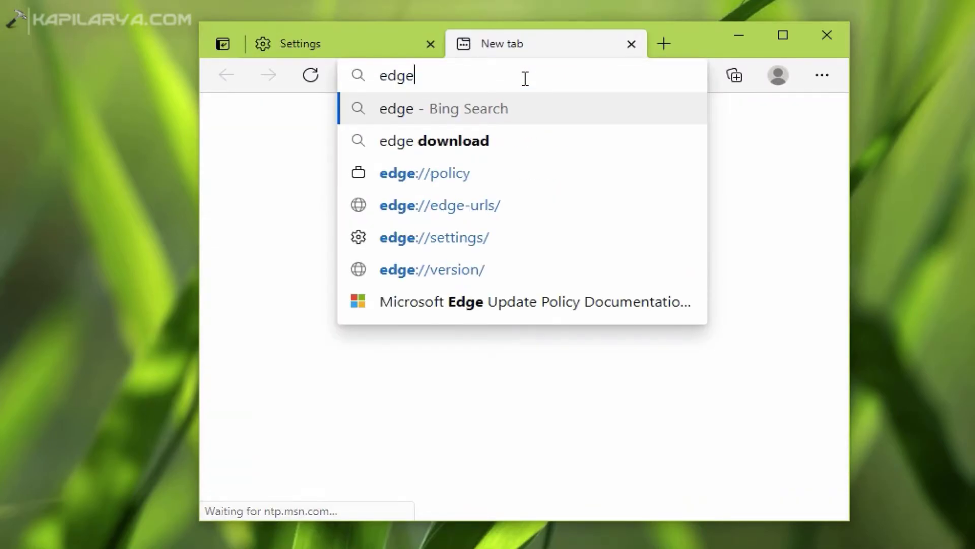
key("Down")
key("Down")
key("Return")
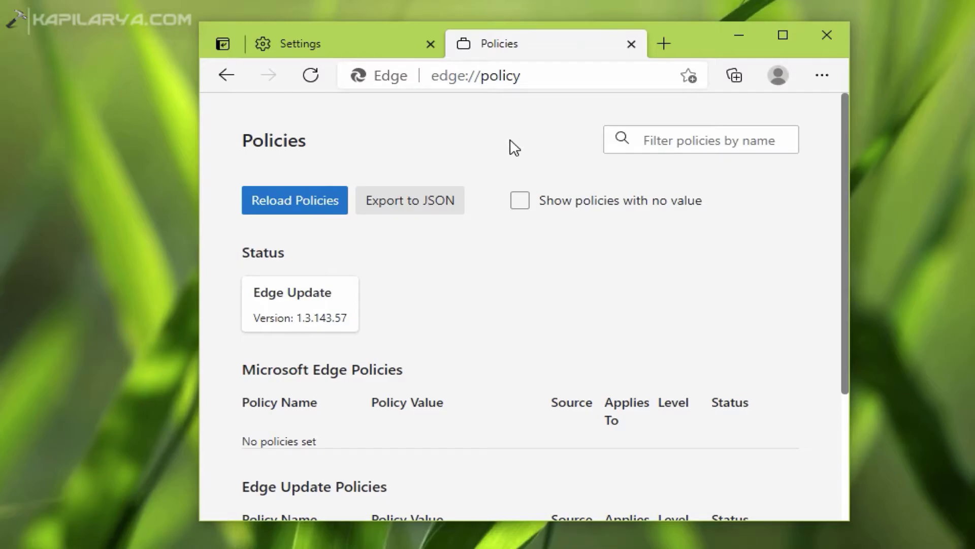
scroll(518, 296, "down", 2)
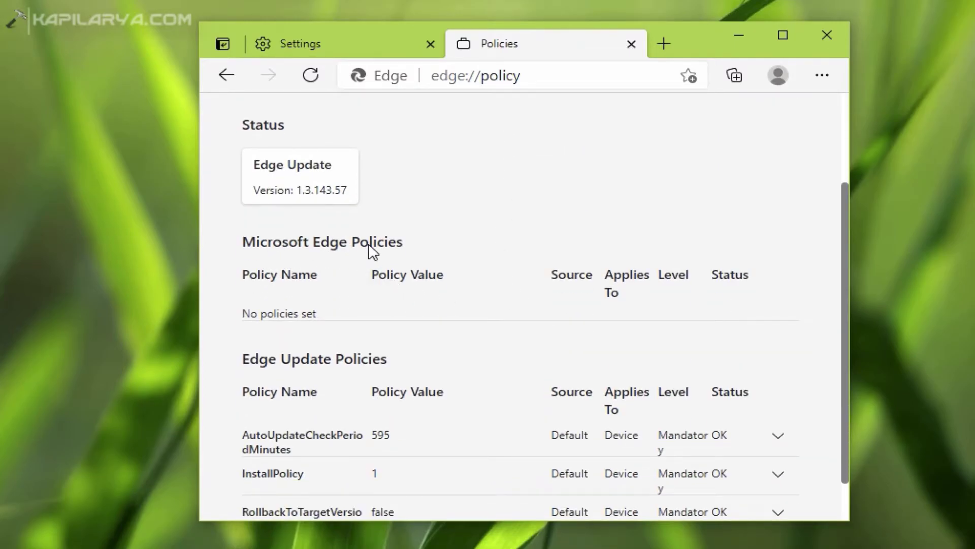
scroll(529, 317, "down", 1)
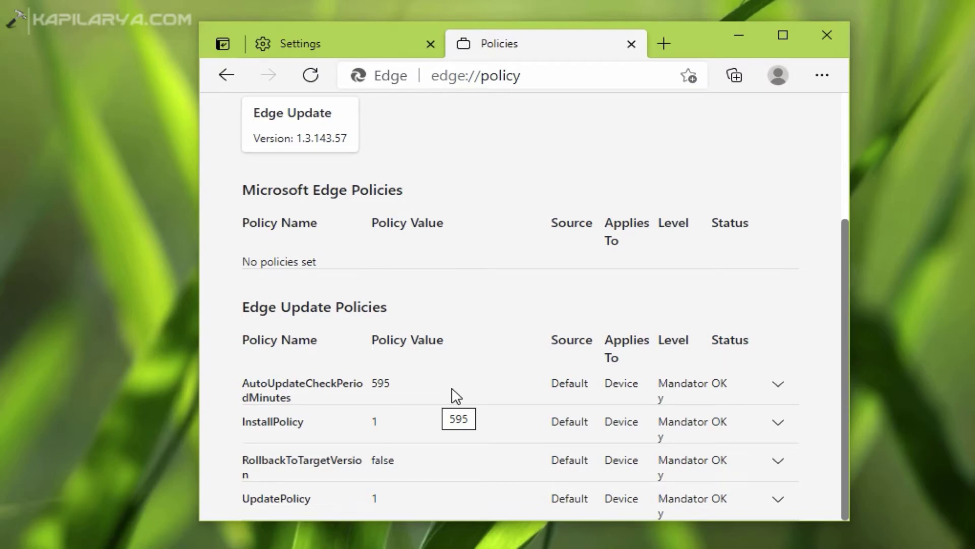
- Search 'edge update p' in a new tab to open the Microsoft Edge Update Policy documentation, widening the window
left_click(659, 45)
type("edge upda")
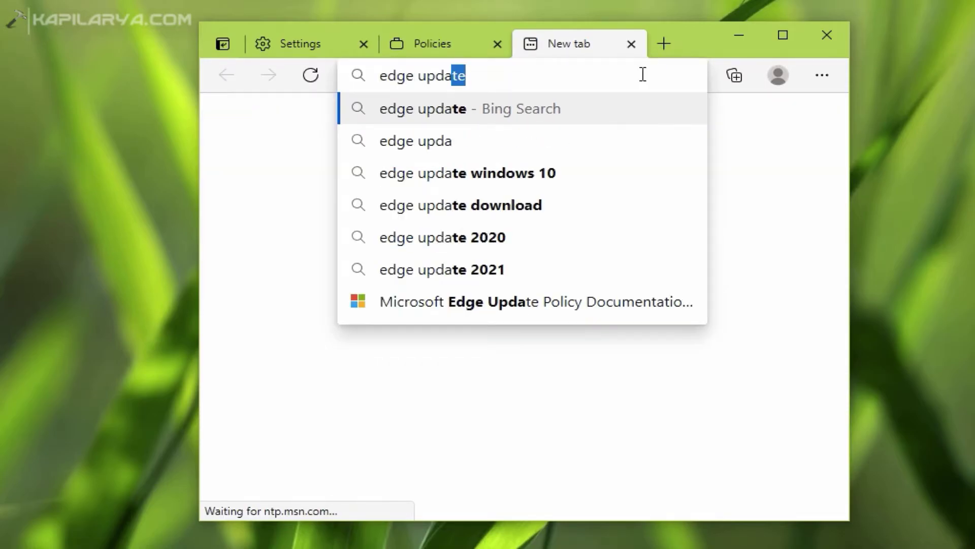
type("te p")
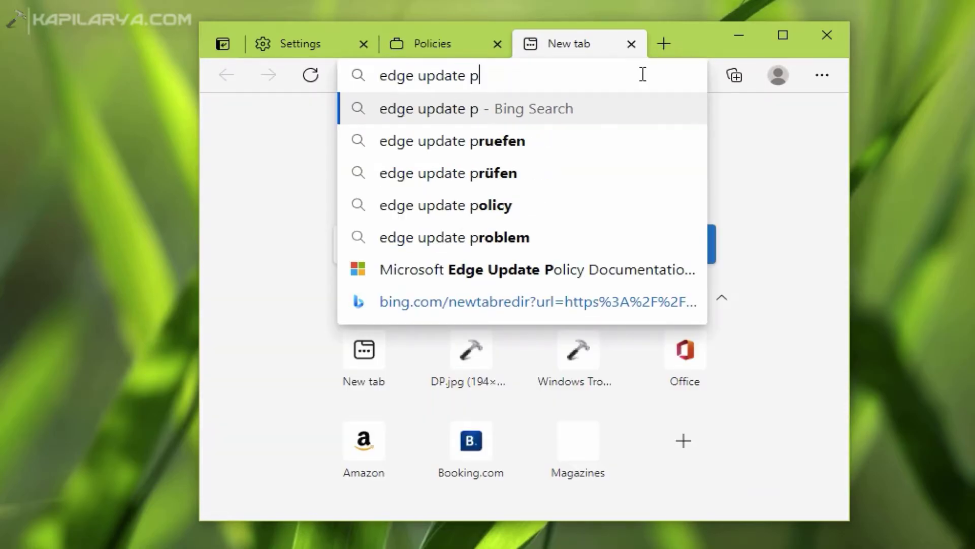
left_click(583, 269)
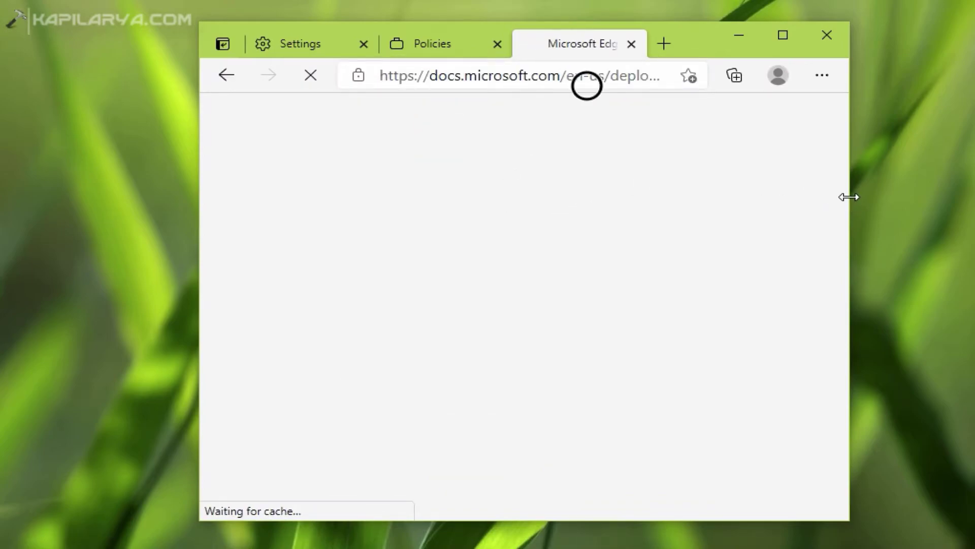
left_click_drag(849, 197, 871, 197)
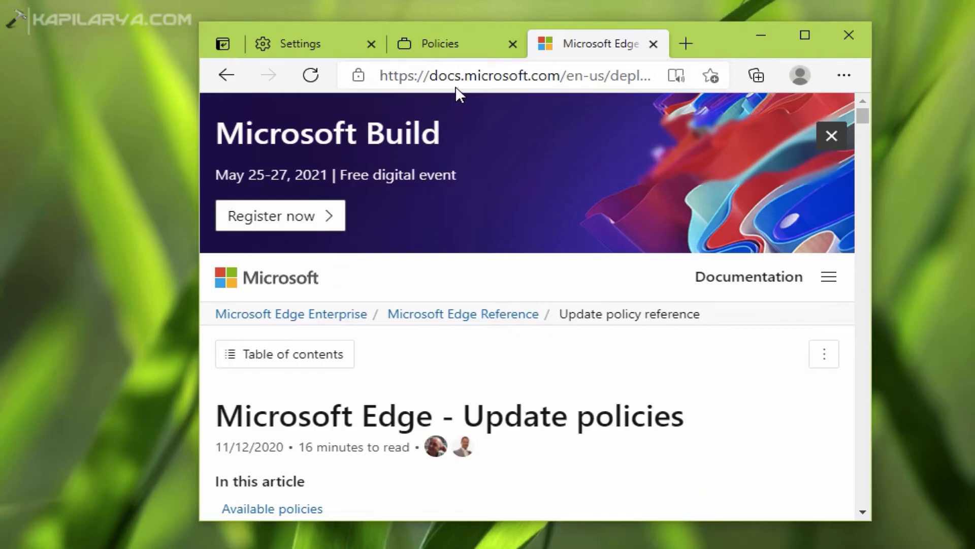
left_click(456, 85)
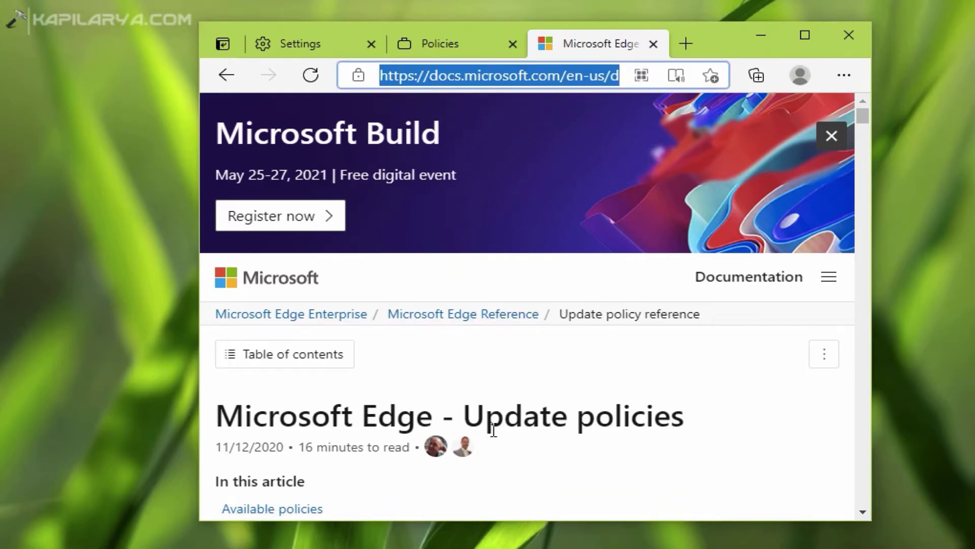
- Scroll through the documentation's policy tables, then return to the edge://policy tab
scroll(510, 429, "down", 5)
scroll(413, 303, "down", 10)
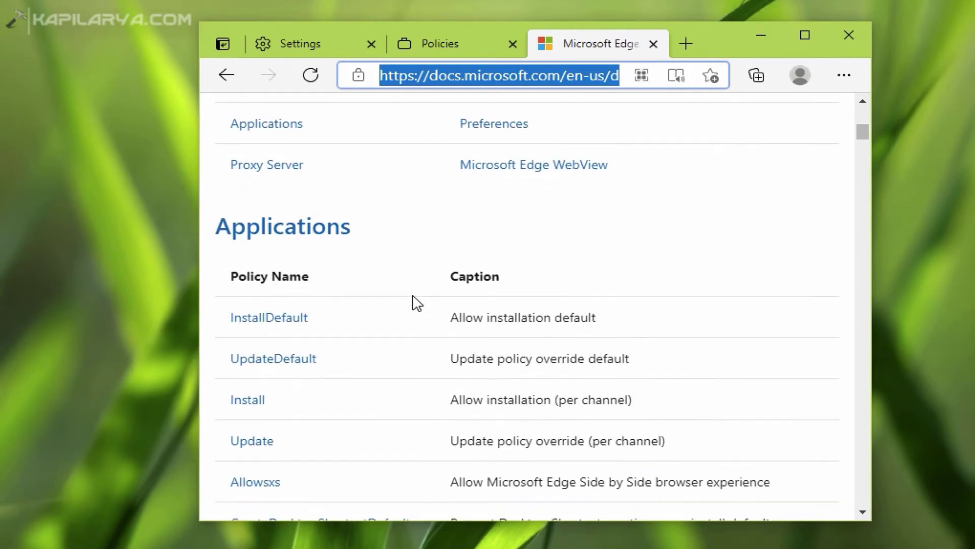
scroll(414, 303, "down", 1)
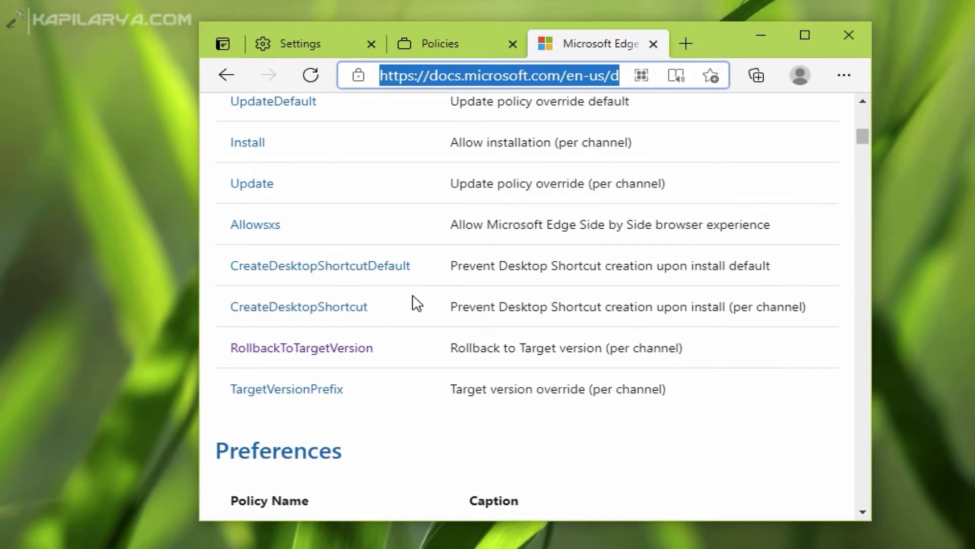
scroll(427, 343, "down", 1)
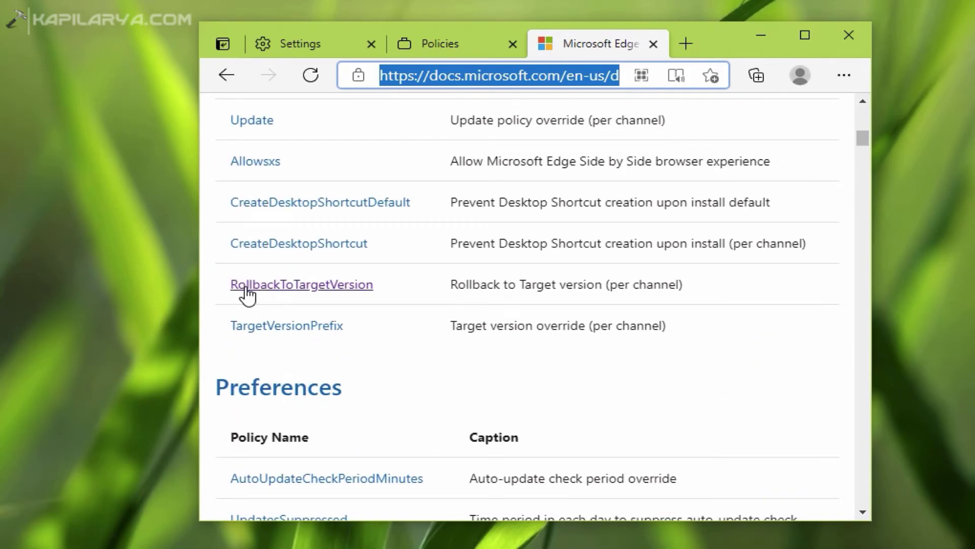
left_click(422, 44)
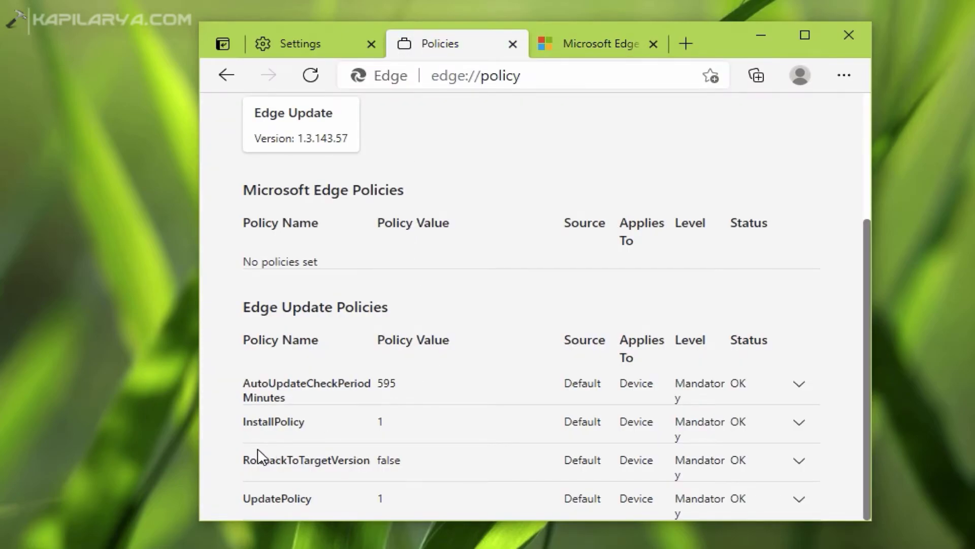
- Look up RollbackToTargetVersion, which is set to false, in the documentation and compare it with edge://policy
left_click_drag(244, 459, 374, 448)
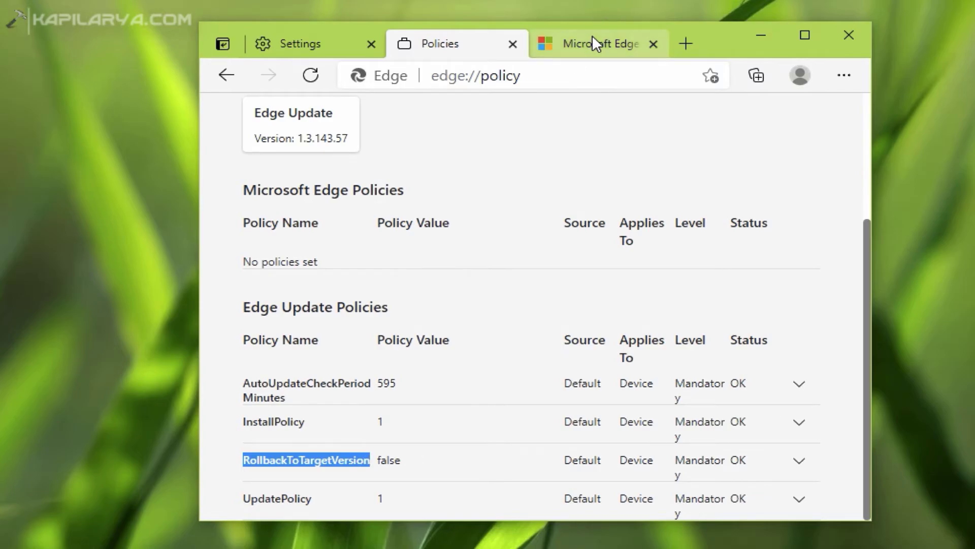
left_click(592, 35)
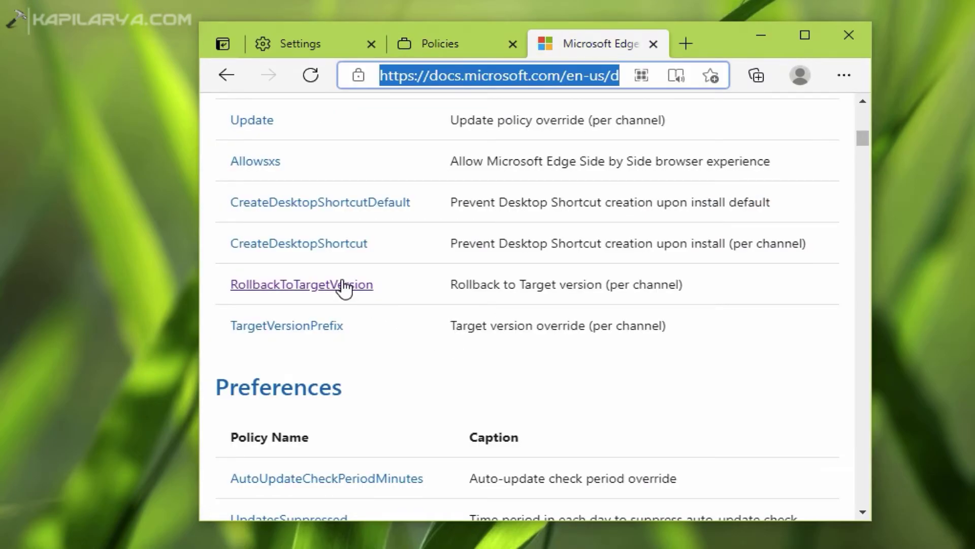
left_click(343, 285)
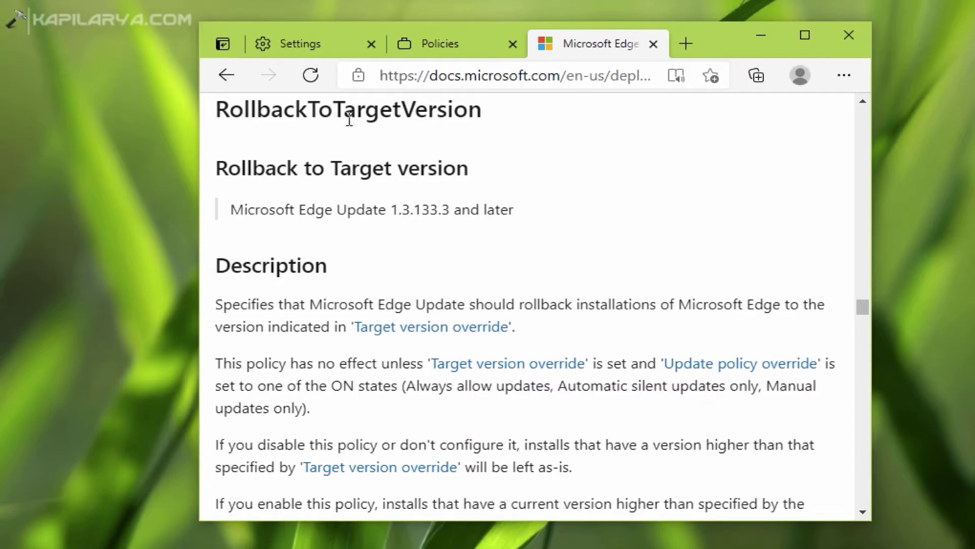
scroll(632, 418, "down", 5)
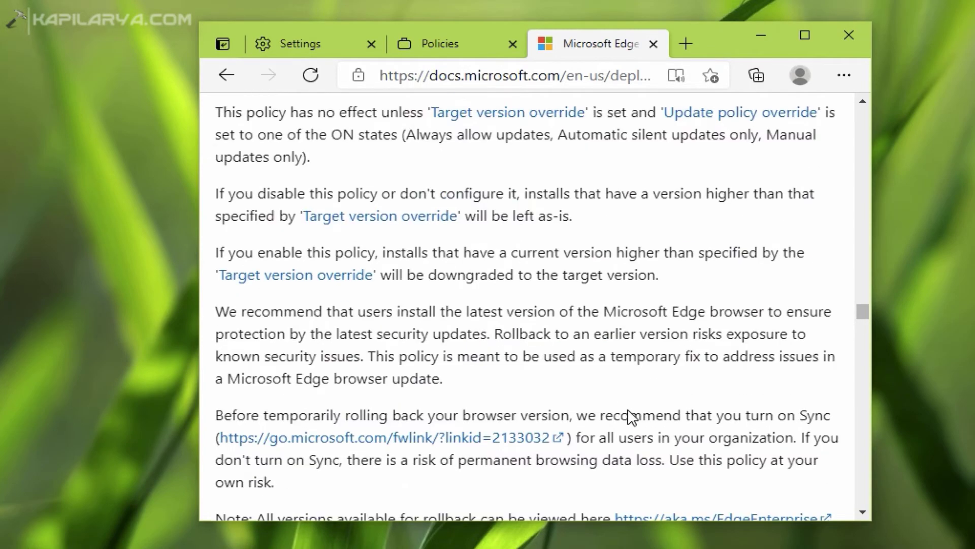
left_click(447, 44)
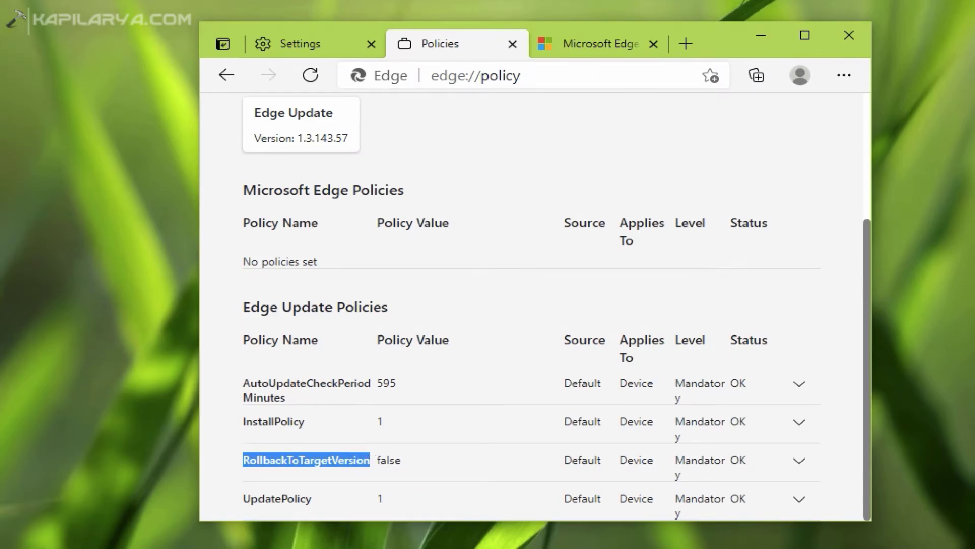
left_click(602, 44)
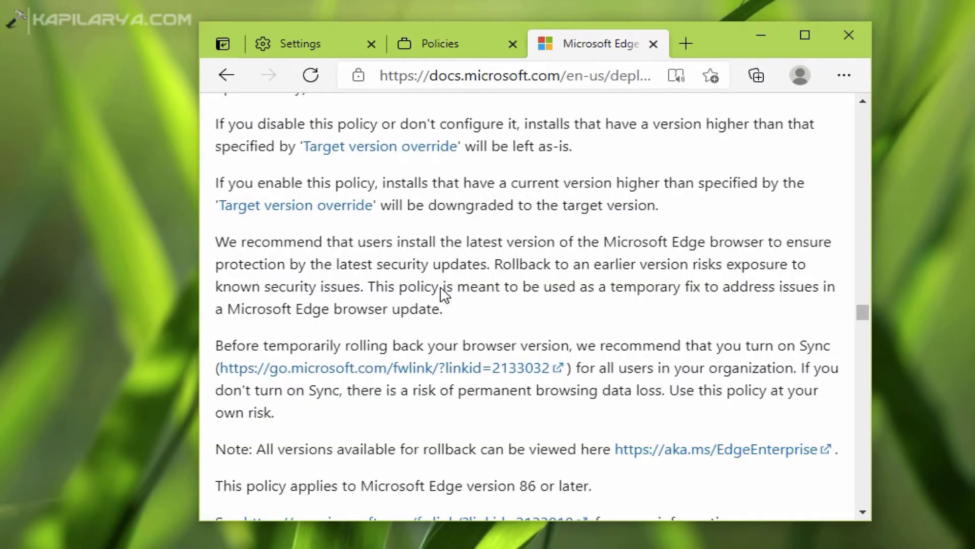
left_click(441, 42)
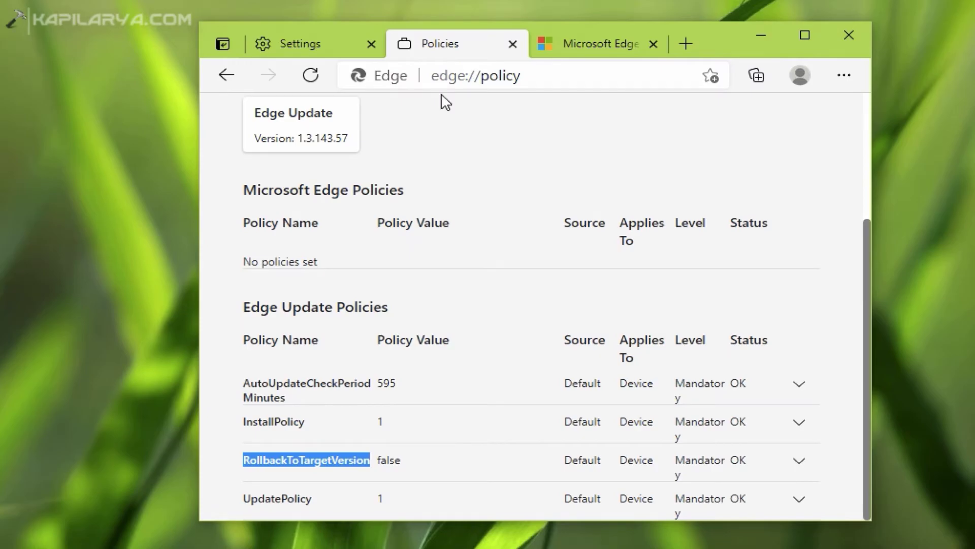
- Review the Edge About page's notice that the device isn't domain joined, checking the profile flyout
left_click(333, 45)
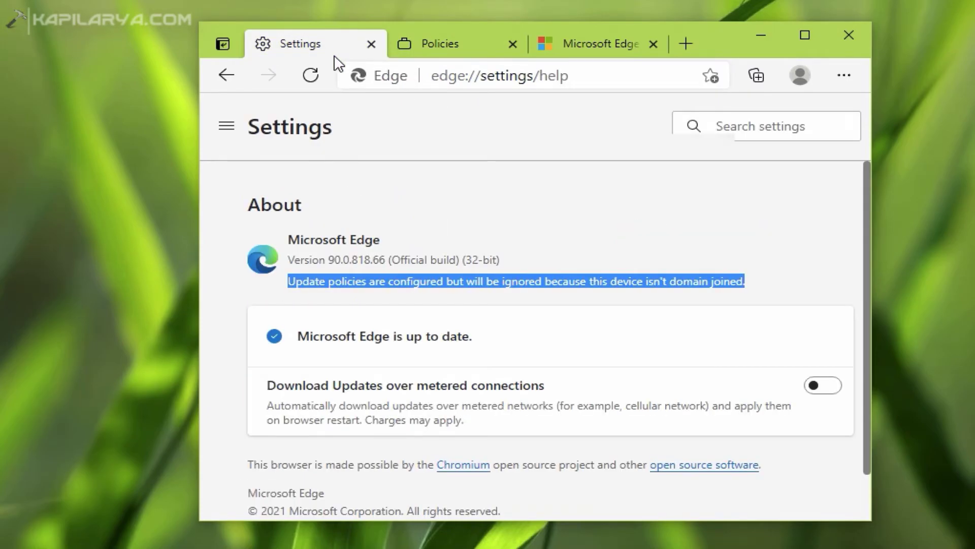
left_click(801, 75)
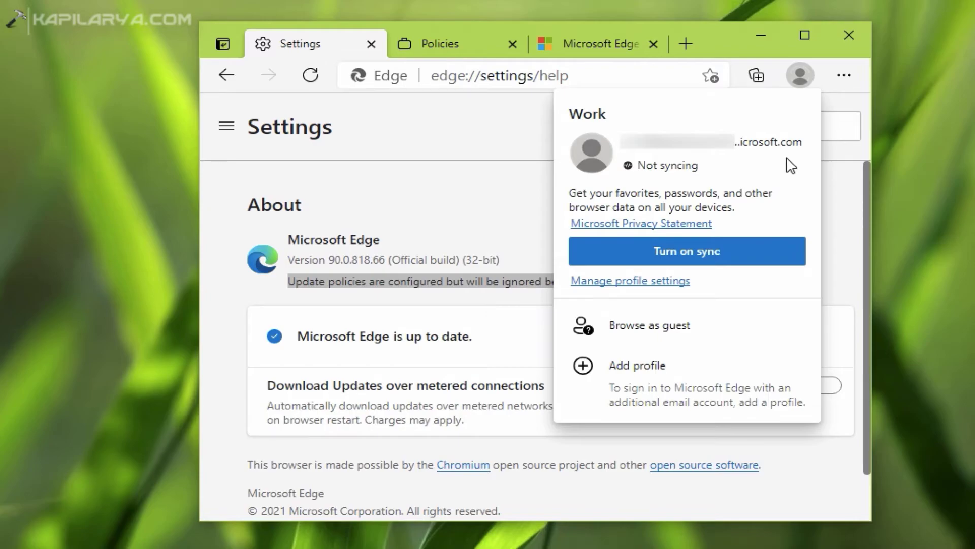
left_click(391, 196)
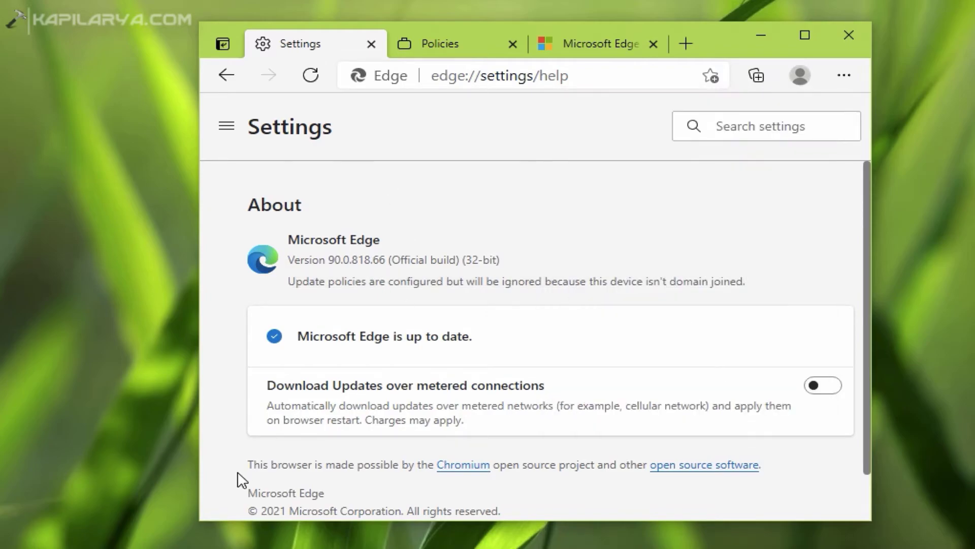
- Launch Windows Settings from the Win+X menu
key("super+x")
left_click(139, 431)
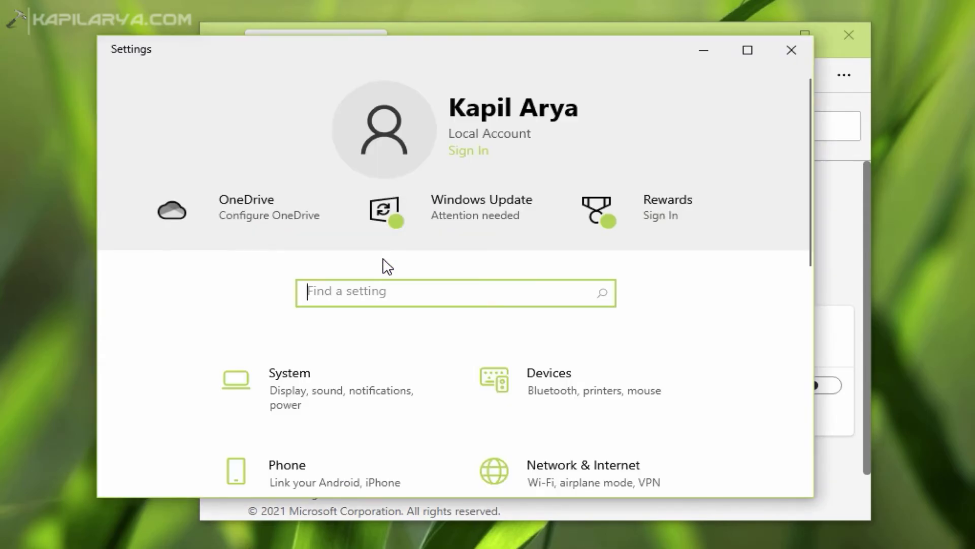
scroll(420, 425, "down", 5)
- Under Accounts > Access work or school, start a connection and choose to join this device to Azure AD
left_click(427, 302)
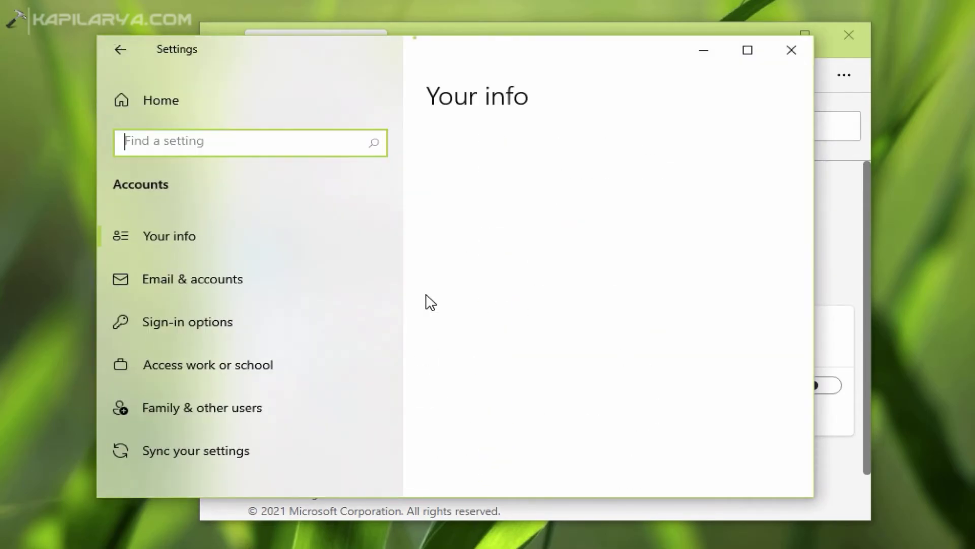
left_click(371, 383)
left_click(488, 257)
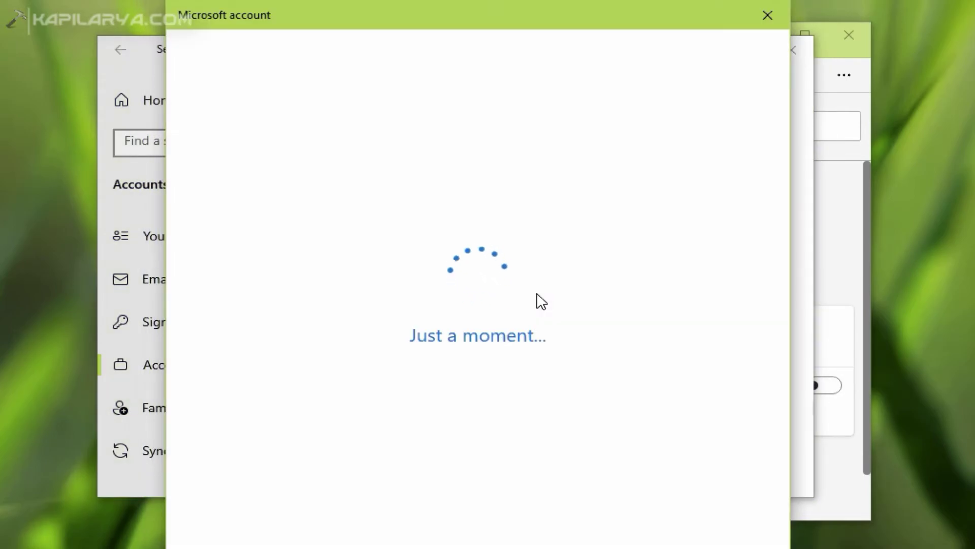
left_click(352, 451)
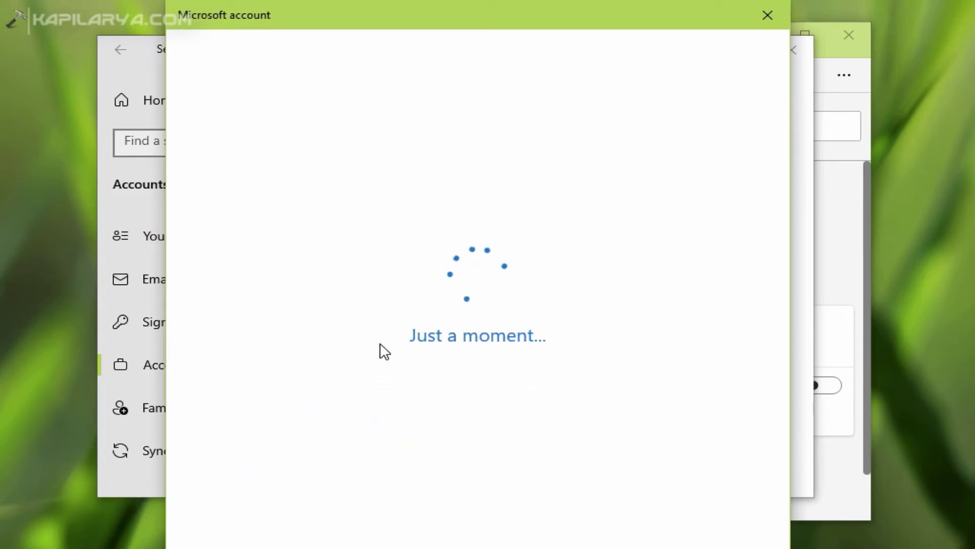
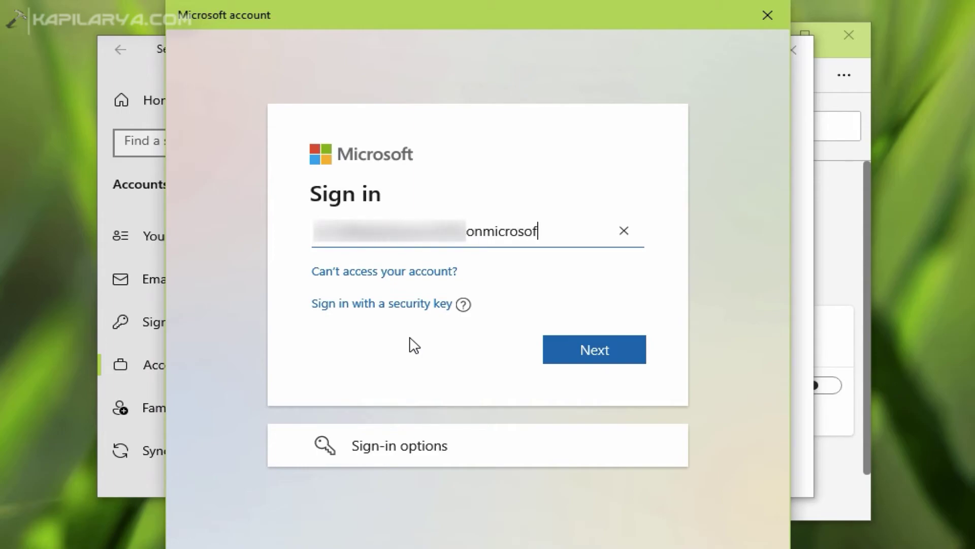
- Sign in with the work account e-mail and password and confirm joining KapilArya.com
key("Return")
left_click(383, 291)
type("••••••••••")
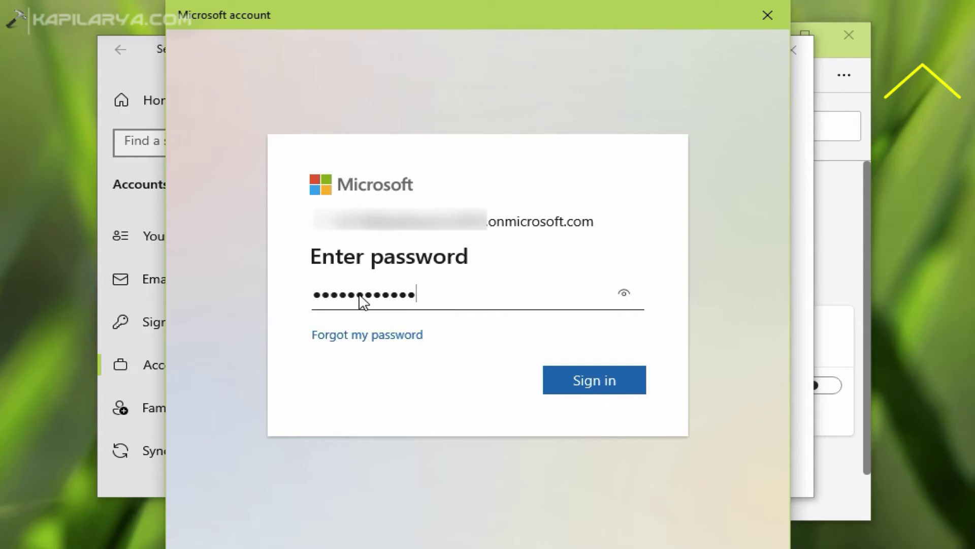
key("Return")
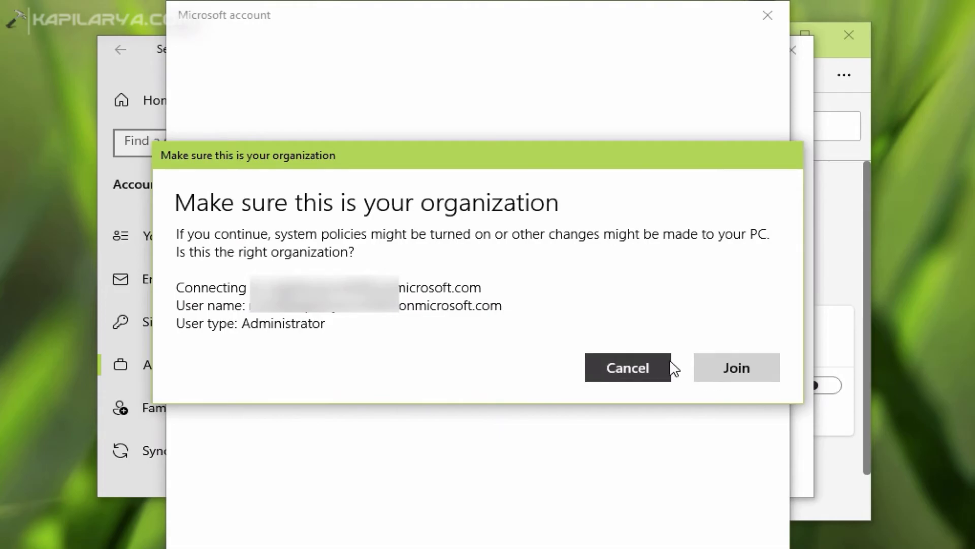
key("Return")
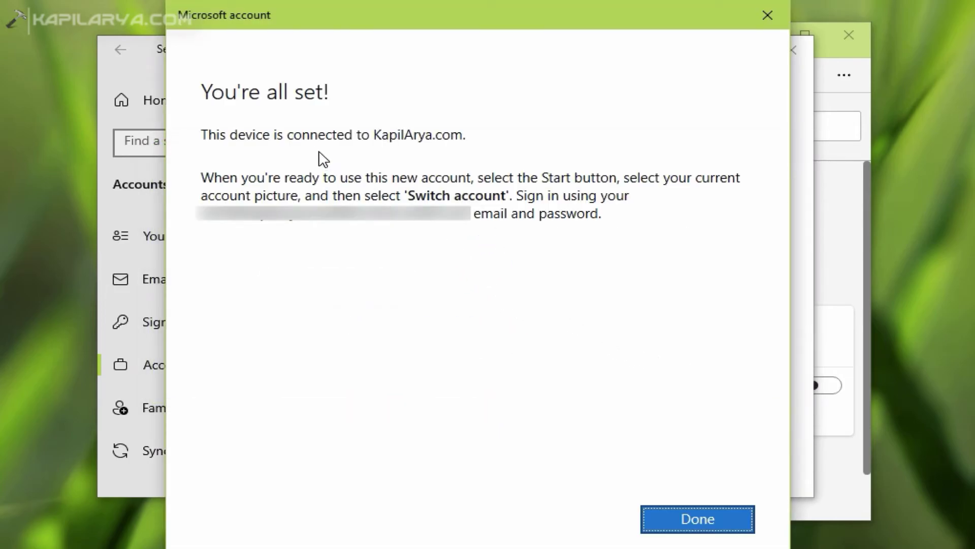
left_click(667, 518)
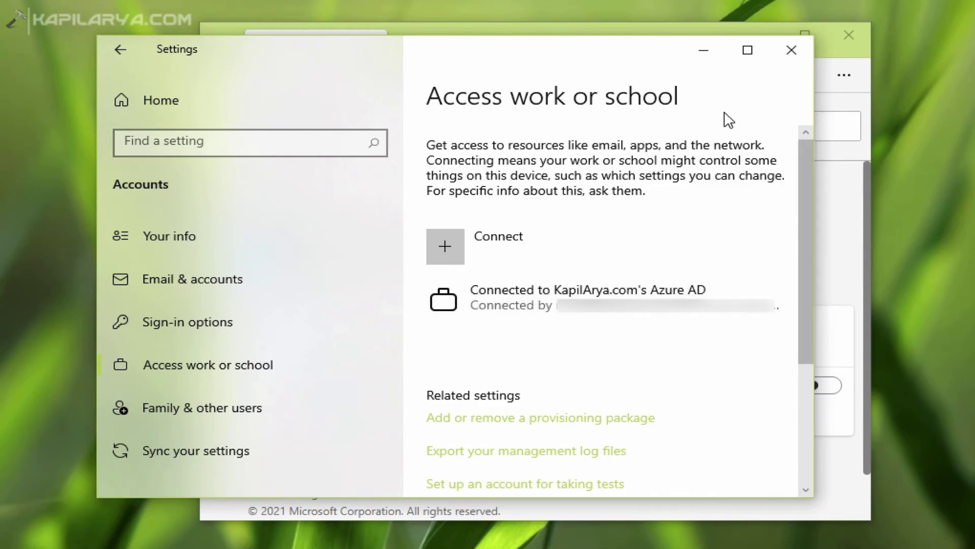
- Minimize Settings, recheck the About page's update policies notice, and close Edge with Alt+F4
left_click(703, 52)
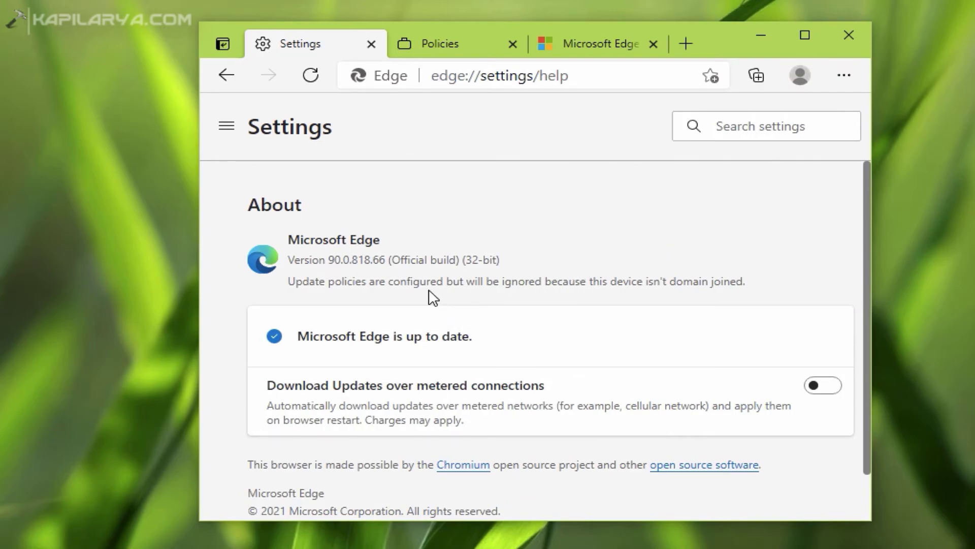
left_click_drag(290, 279, 751, 285)
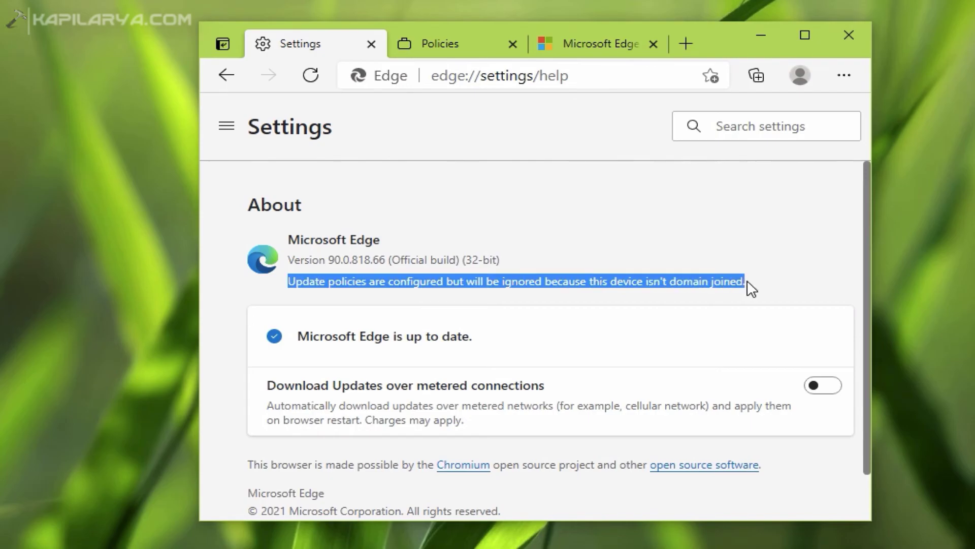
key("alt+F4")
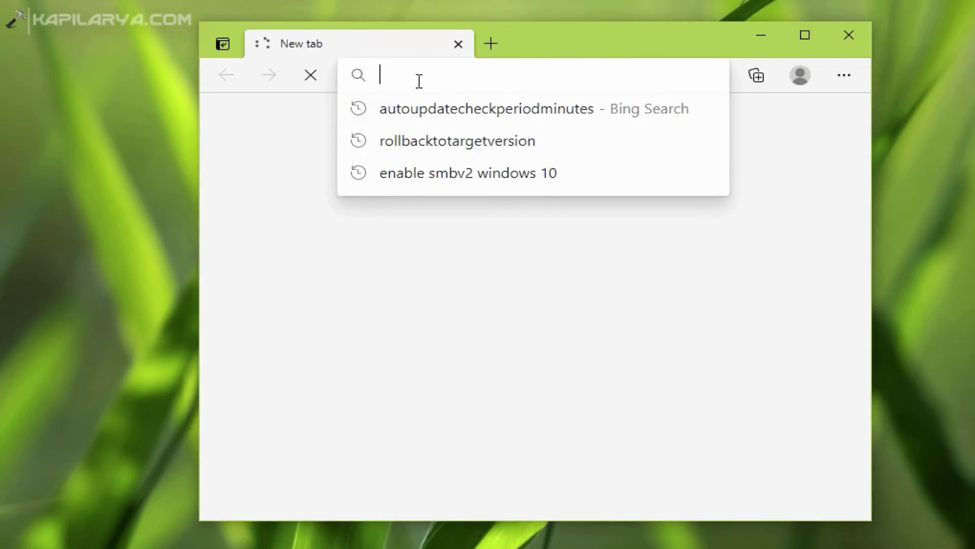
- Load edge://settings/help to confirm version 90.0.818.66 updates are now managed by your organization
type("ed")
key("Down")
key("Down")
key("Down")
key("Down")
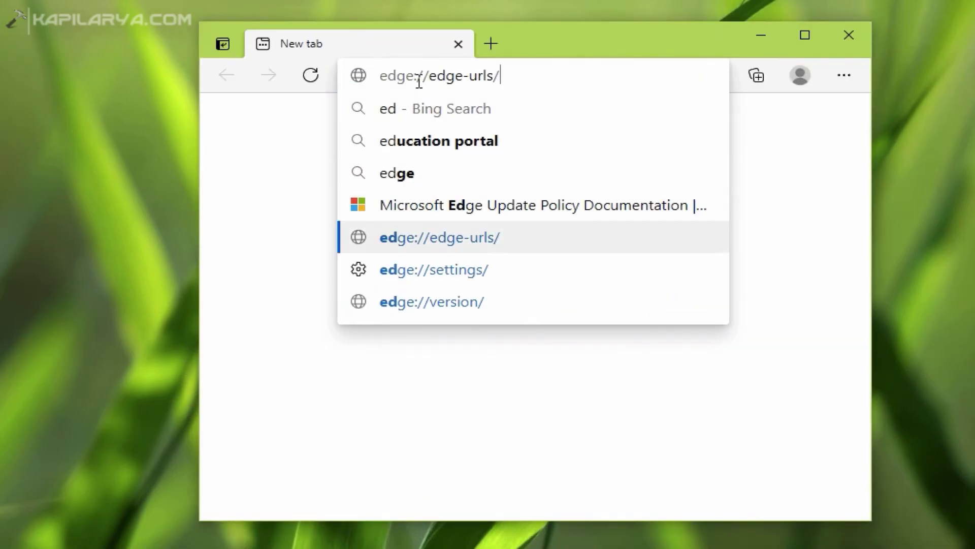
key("Down")
type("help")
key("Return")
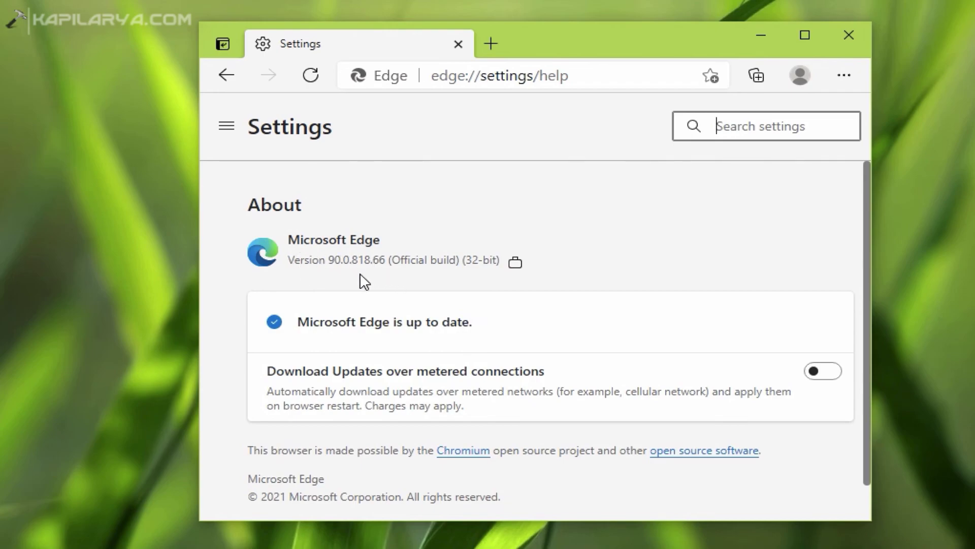
mouse_move(514, 266)
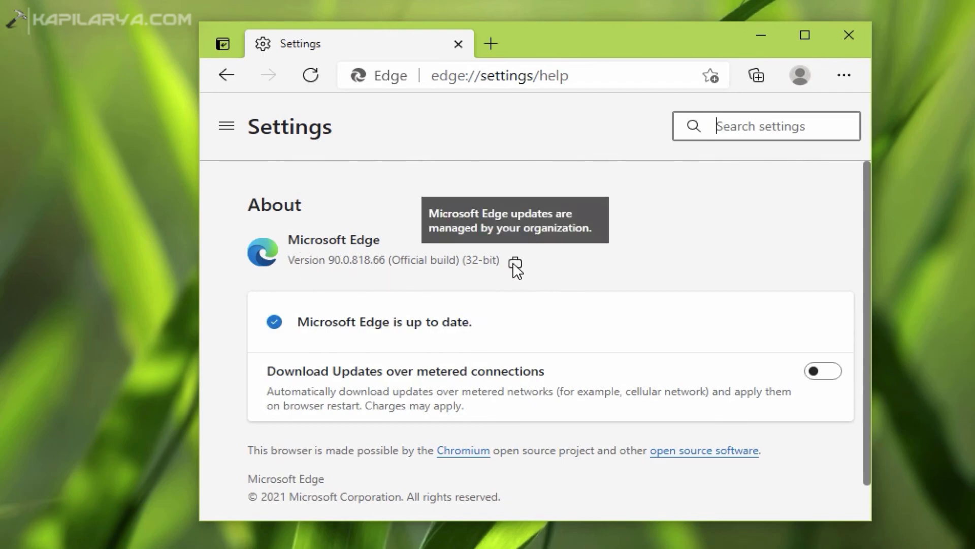